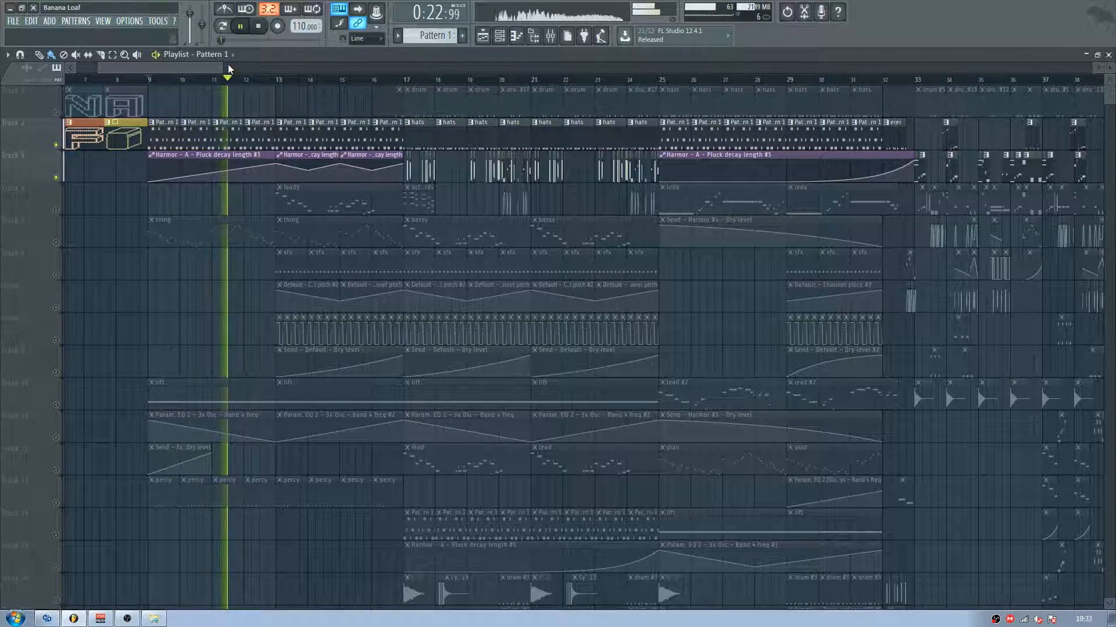
Step: Stop playback and end the solo so that all playlist tracks are active
{"action": "key", "text": "space"}
{"action": "left_click", "coordinate": [58, 145], "text": "ctrl"}
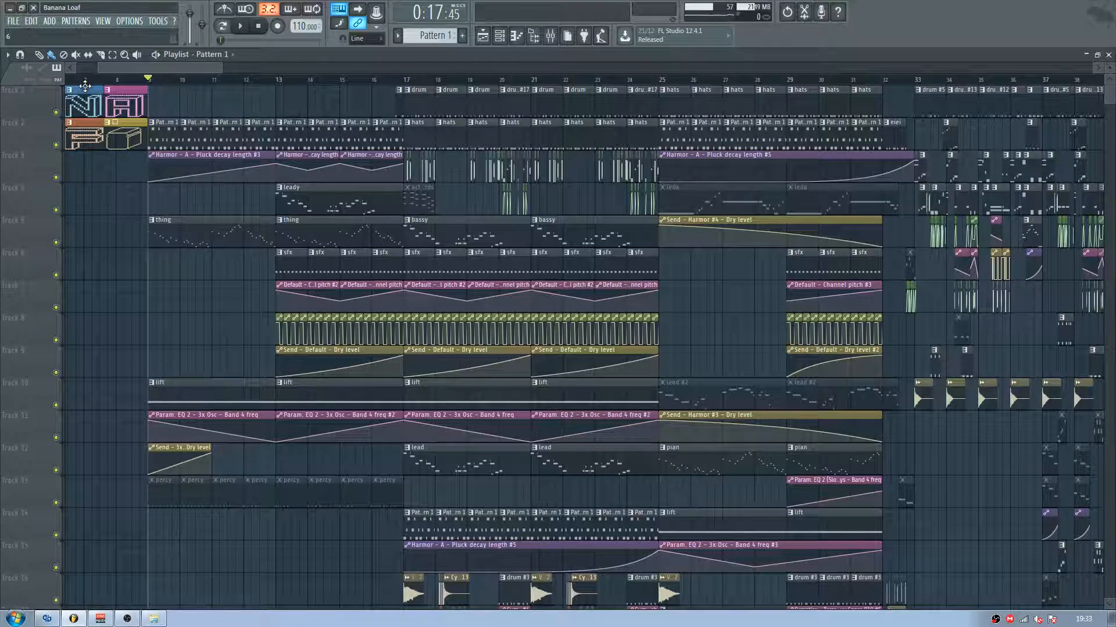
Step: Switch to qutebrowser, play a bit of the SoundCloud track Blust as a reference, and close the browser window
{"action": "key", "text": "alt+Tab"}
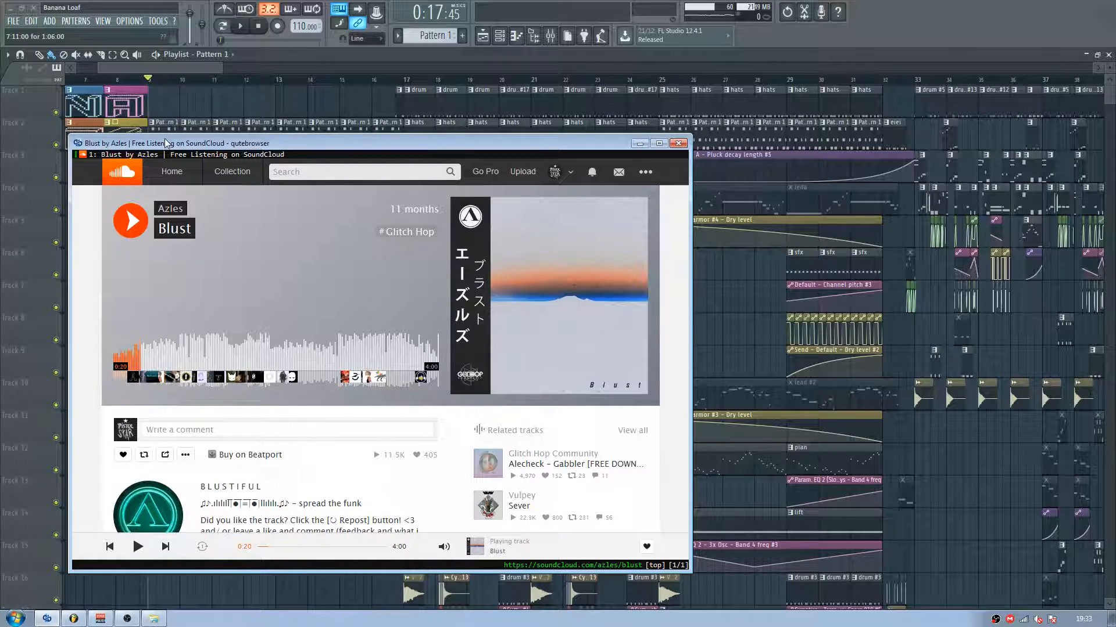
{"action": "left_click_drag", "start_coordinate": [169, 144], "coordinate": [312, 108]}
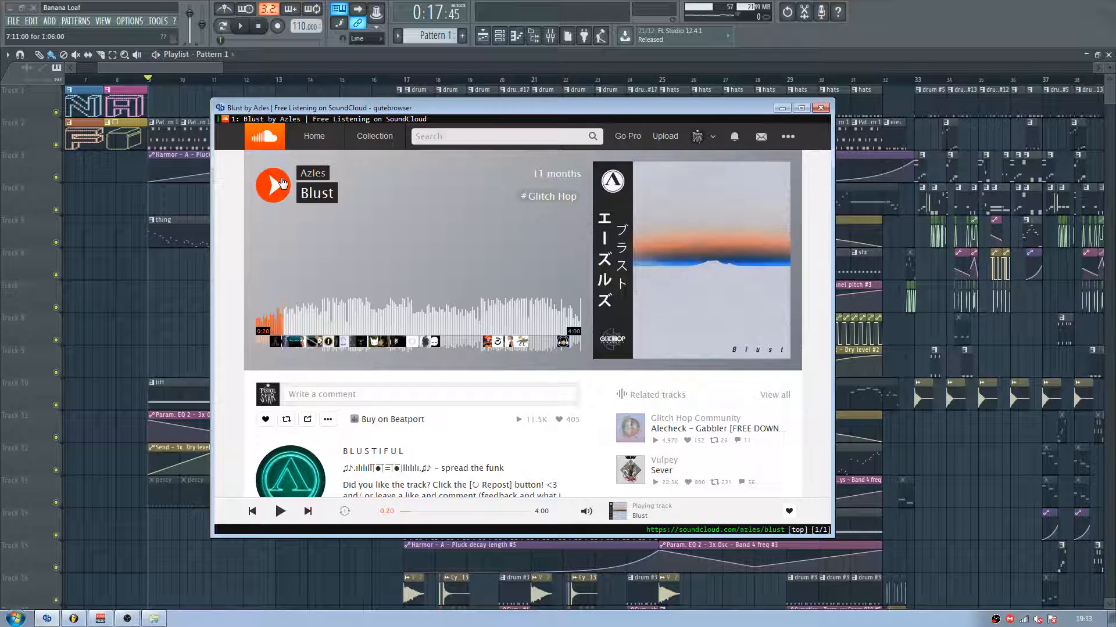
{"action": "left_click_drag", "start_coordinate": [271, 111], "coordinate": [146, 168]}
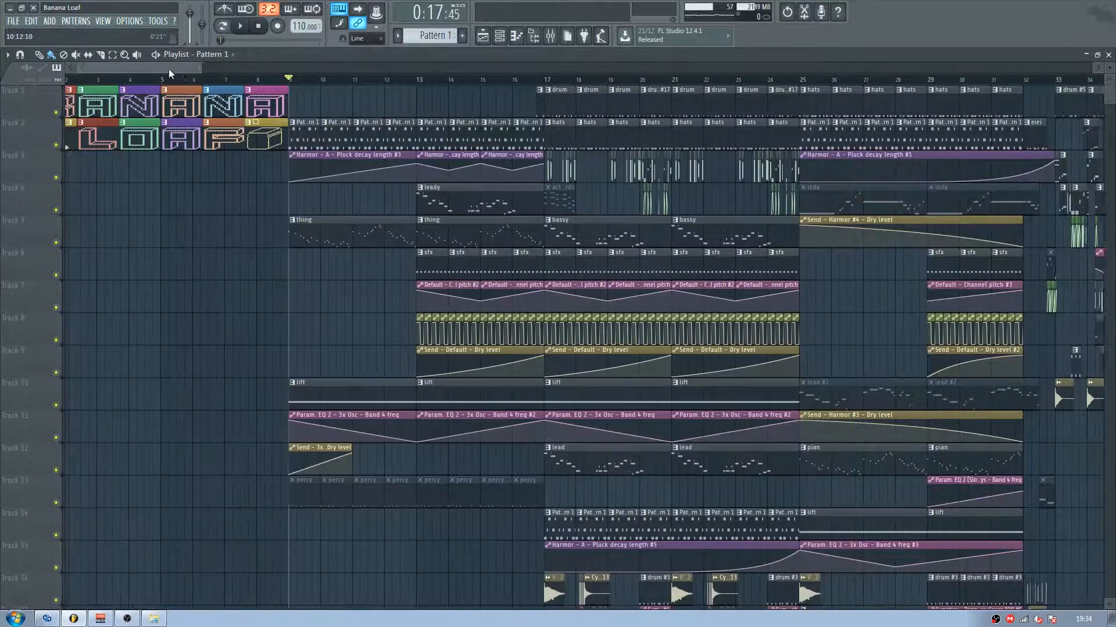
{"action": "left_click_drag", "start_coordinate": [169, 68], "coordinate": [173, 72]}
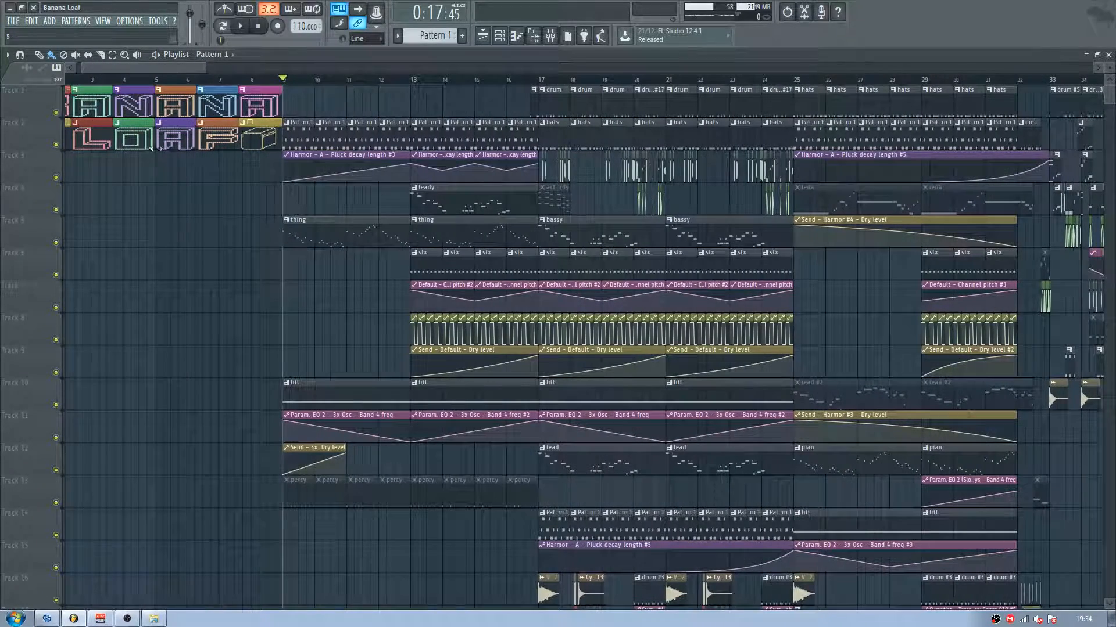
{"action": "left_click", "coordinate": [48, 619]}
{"action": "left_click", "coordinate": [147, 242]}
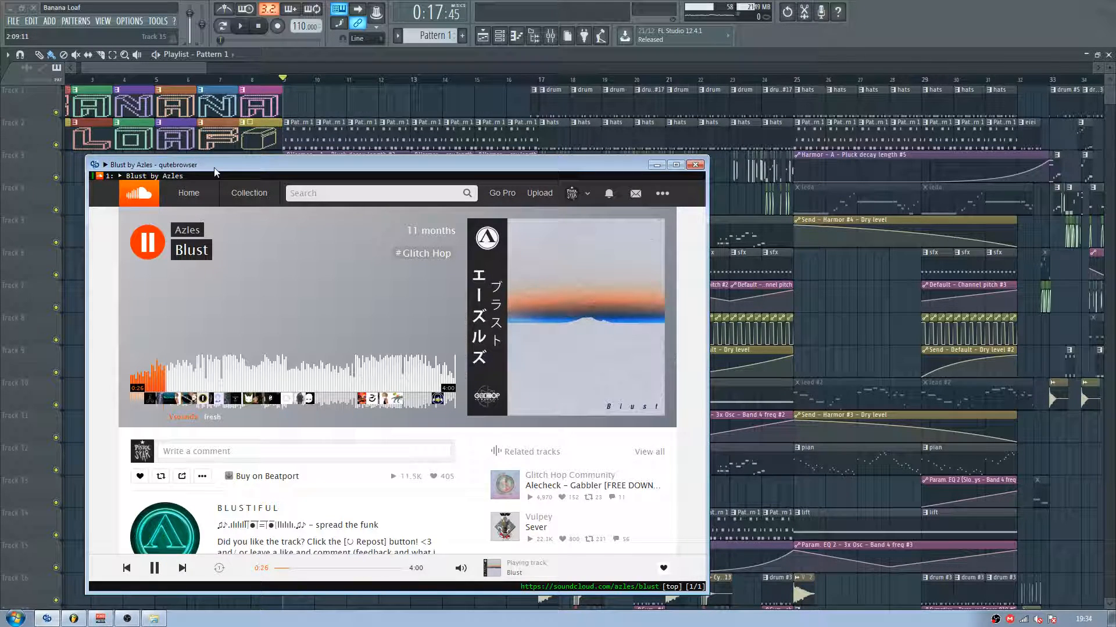
{"action": "left_click", "coordinate": [155, 242]}
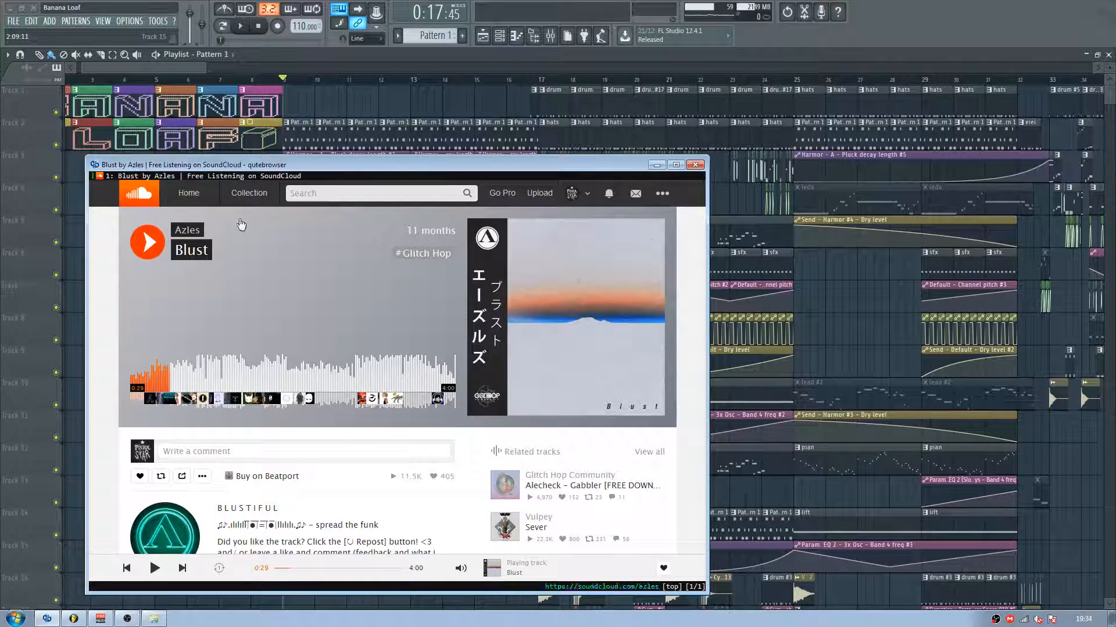
{"action": "left_click", "coordinate": [694, 165]}
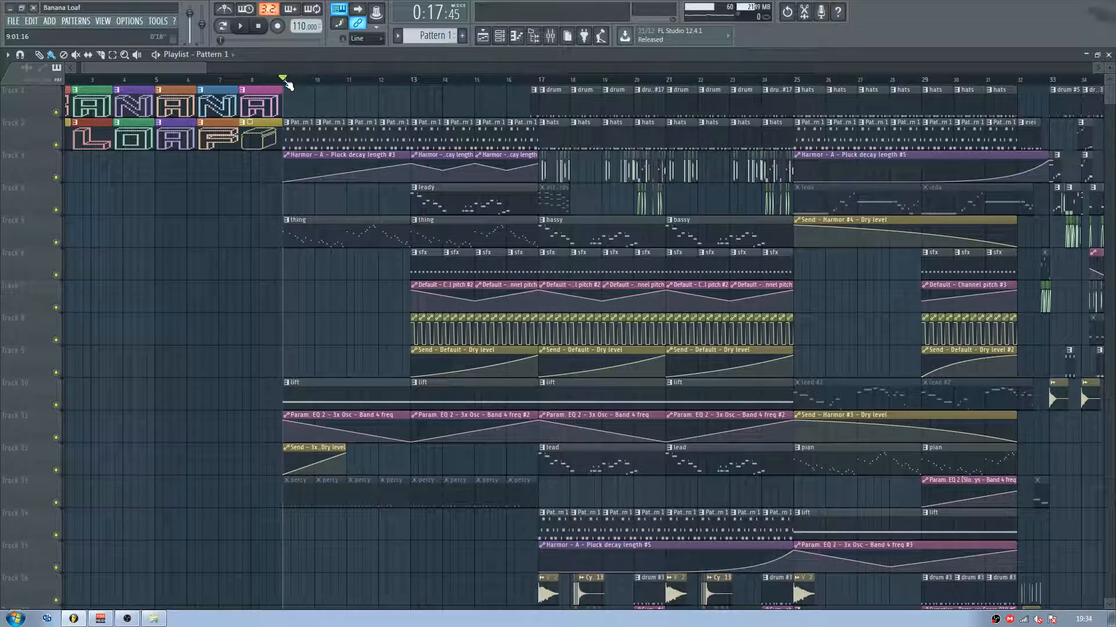
Step: Examine the playlist arrangement from bar 9 onward, including the intro clips and the leady pattern
{"action": "scroll", "coordinate": [286, 85], "scroll_direction": "up", "scroll_amount": 3}
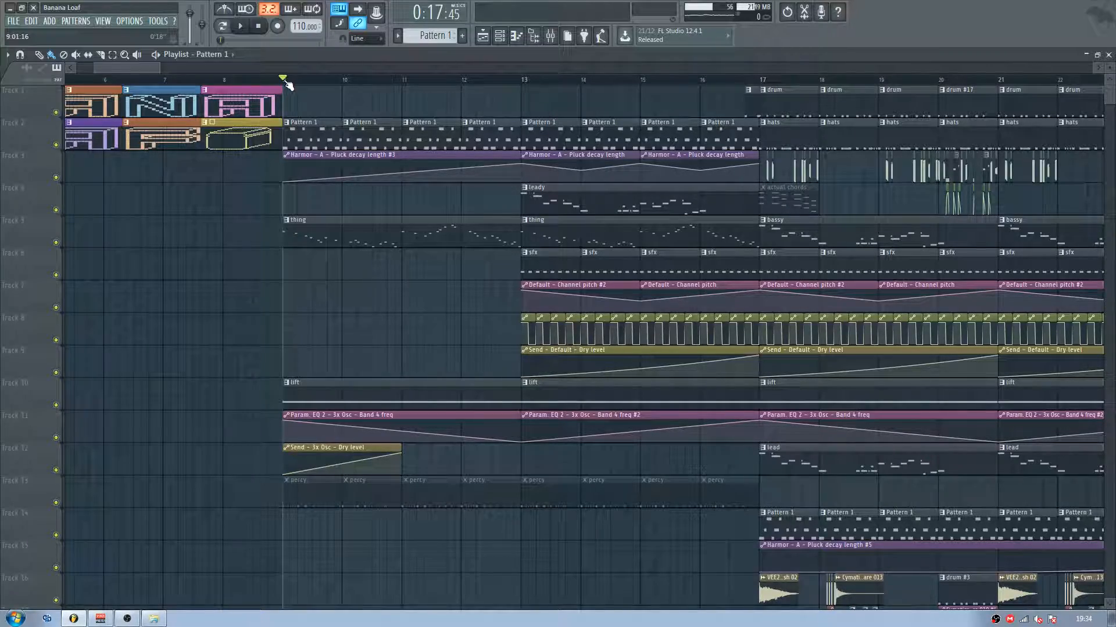
{"action": "scroll", "coordinate": [287, 85], "scroll_direction": "down", "scroll_amount": 3}
{"action": "scroll", "coordinate": [286, 85], "scroll_direction": "up", "scroll_amount": 1}
{"action": "scroll", "coordinate": [286, 85], "scroll_direction": "up", "scroll_amount": 1}
{"action": "mouse_move", "coordinate": [282, 80]}
{"action": "left_mouse_down"}
{"action": "mouse_move", "coordinate": [634, 78]}
{"action": "mouse_move", "coordinate": [501, 79]}
{"action": "left_mouse_up"}
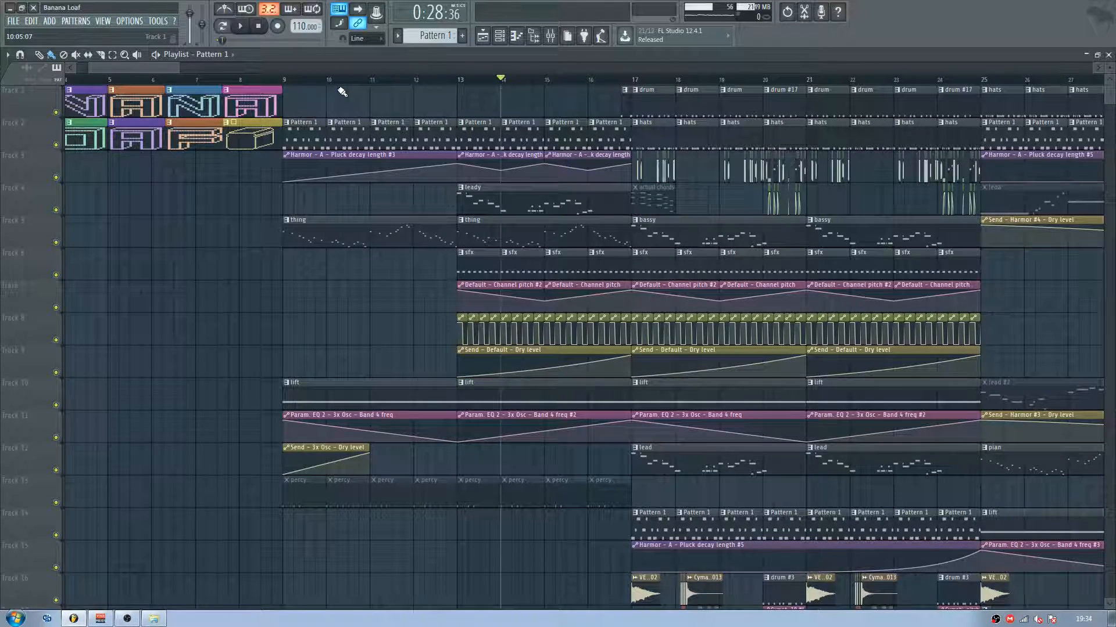
{"action": "left_click_drag", "start_coordinate": [294, 85], "coordinate": [624, 186]}
{"action": "left_click", "coordinate": [463, 194]}
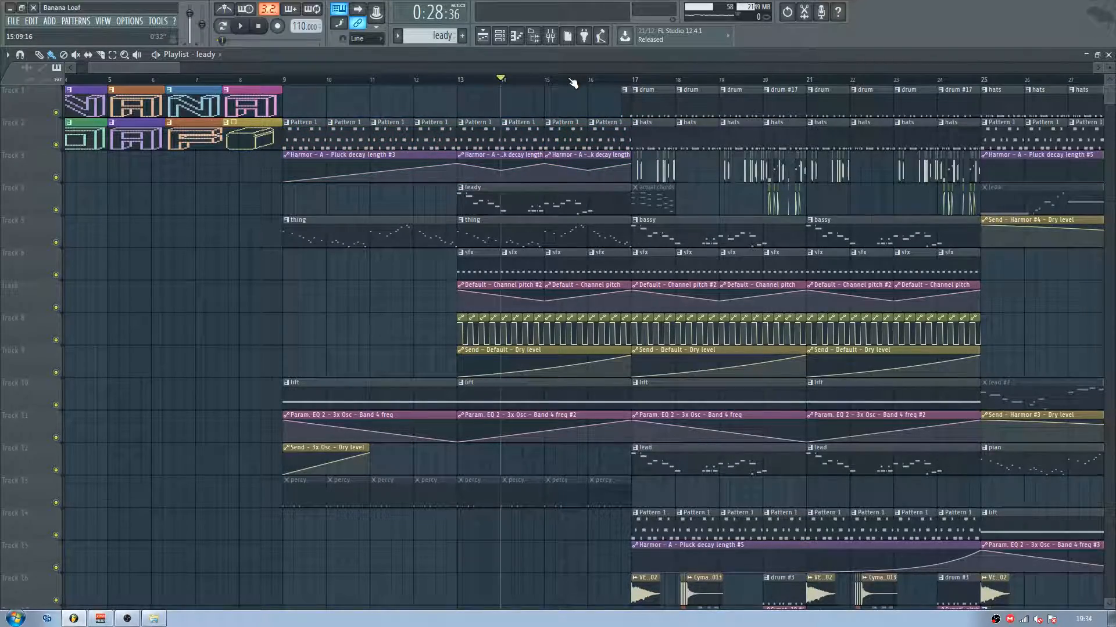
{"action": "scroll", "coordinate": [572, 83], "scroll_direction": "down", "scroll_amount": 3}
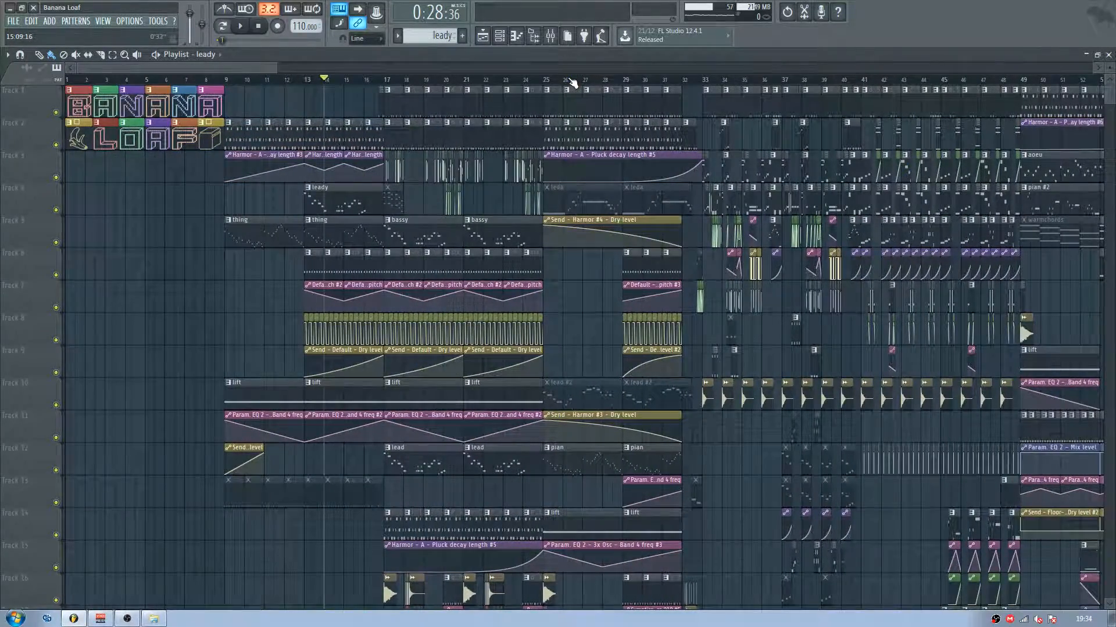
{"action": "left_click", "coordinate": [13, 20]}
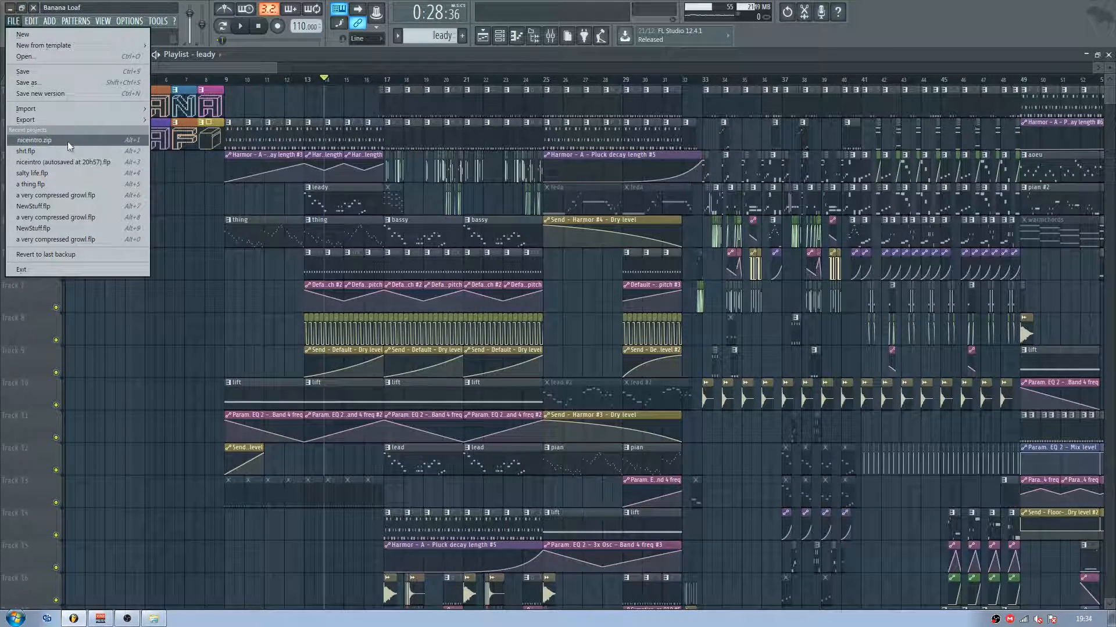
{"action": "left_click", "coordinate": [228, 68]}
Step: Highlight bars 9 to 24 in the playlist, then clear the selection with the playhead at bar 9
{"action": "left_click_drag", "start_coordinate": [225, 80], "coordinate": [540, 80]}
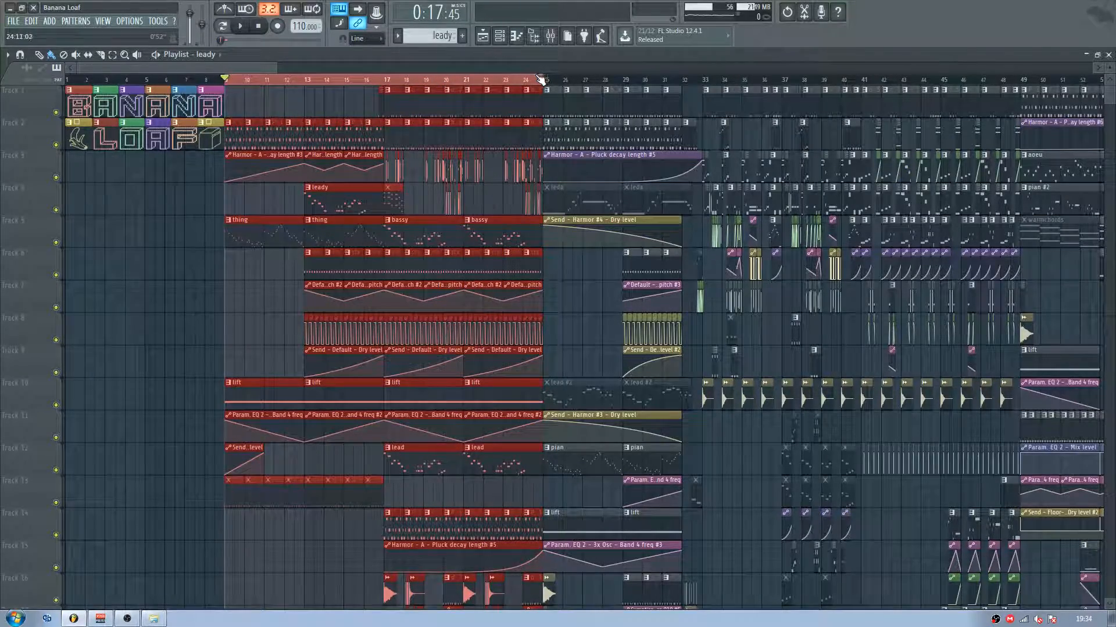
{"action": "scroll", "coordinate": [527, 81], "scroll_direction": "up", "scroll_amount": 3}
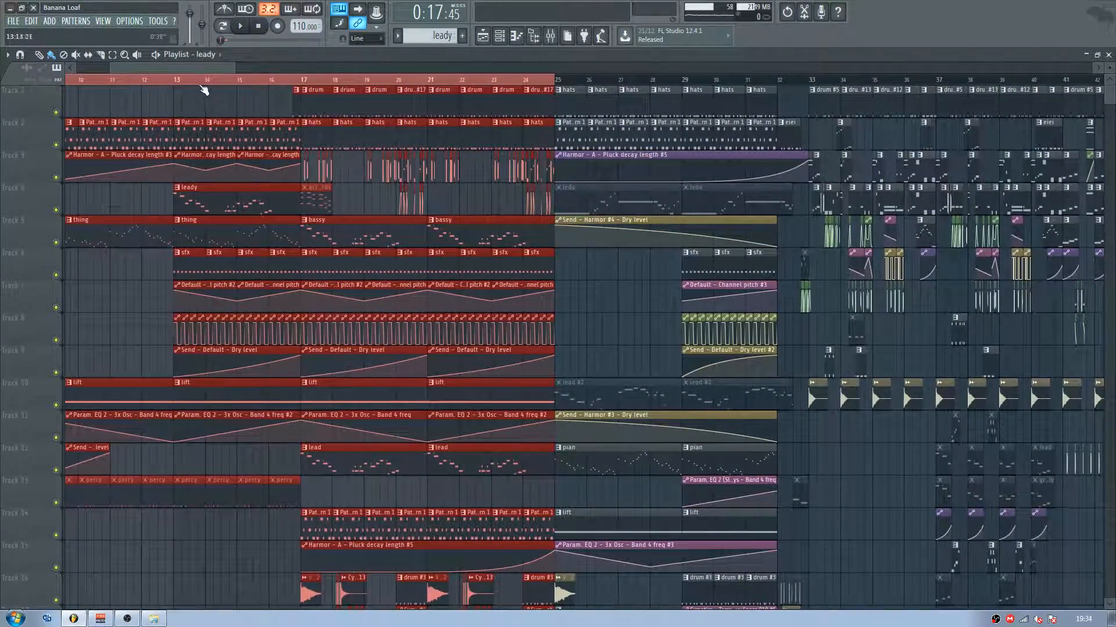
{"action": "double_click", "coordinate": [188, 80]}
{"action": "left_click_drag", "start_coordinate": [199, 70], "coordinate": [176, 69]}
{"action": "left_click", "coordinate": [253, 79]}
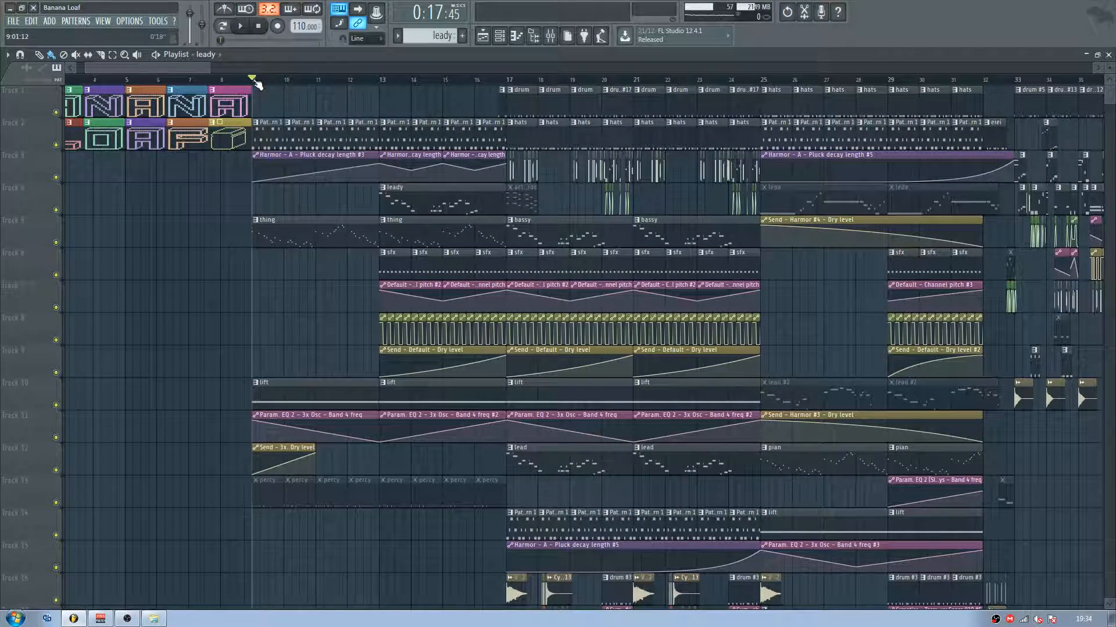
Step: Add a new Harmor channel to the channel rack and collapse the plugin's detailed settings
{"action": "key", "text": "F5"}
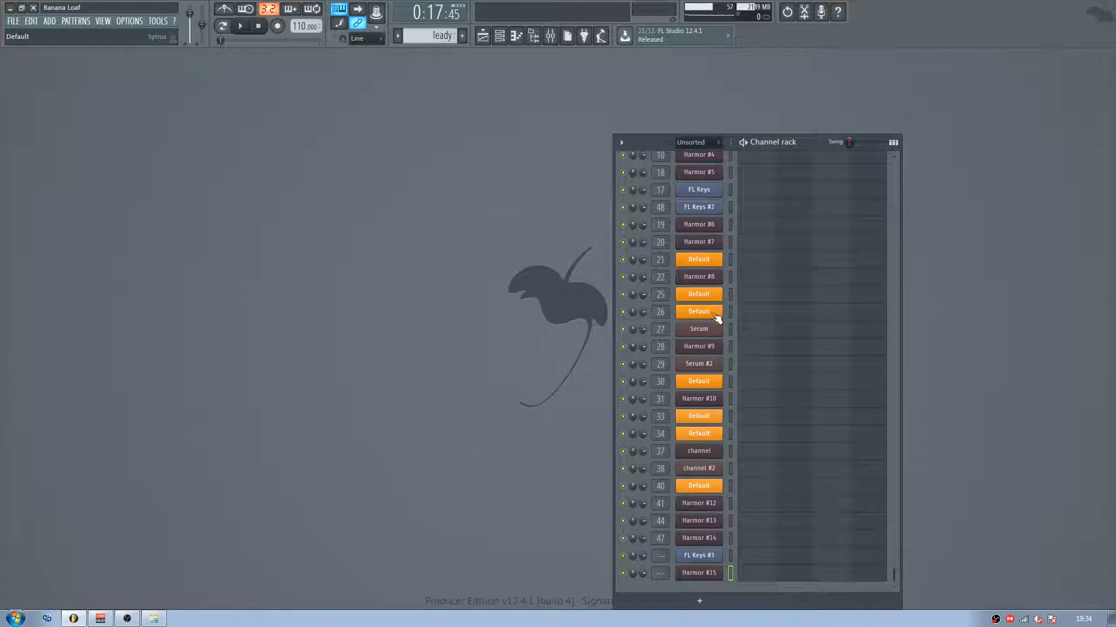
{"action": "left_click", "coordinate": [710, 606]}
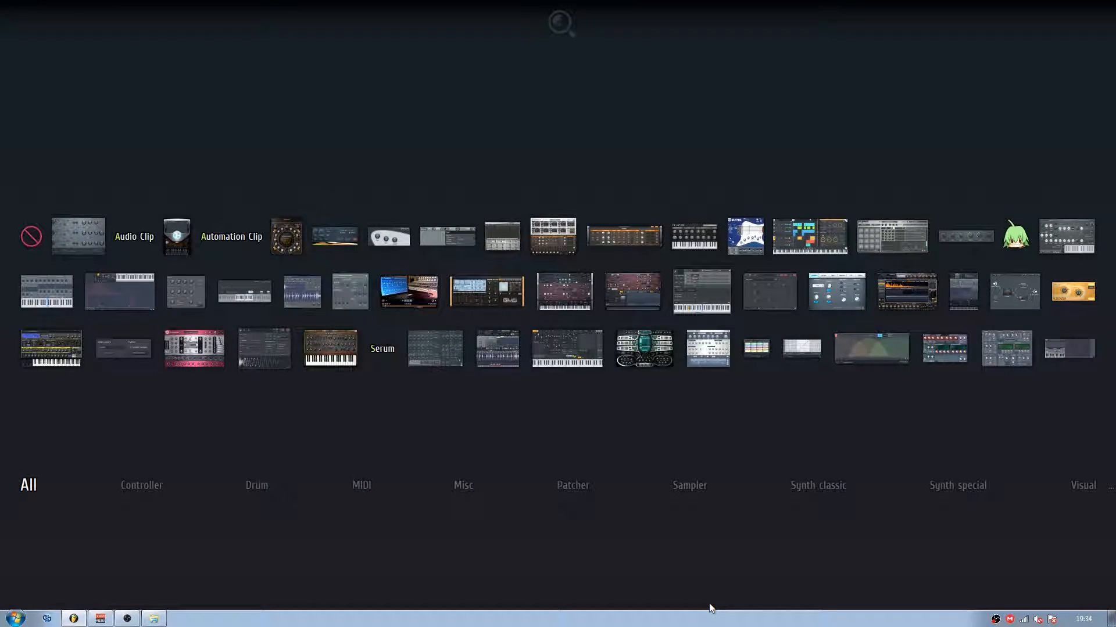
{"action": "type", "text": "harmor"}
{"action": "key", "text": "Return"}
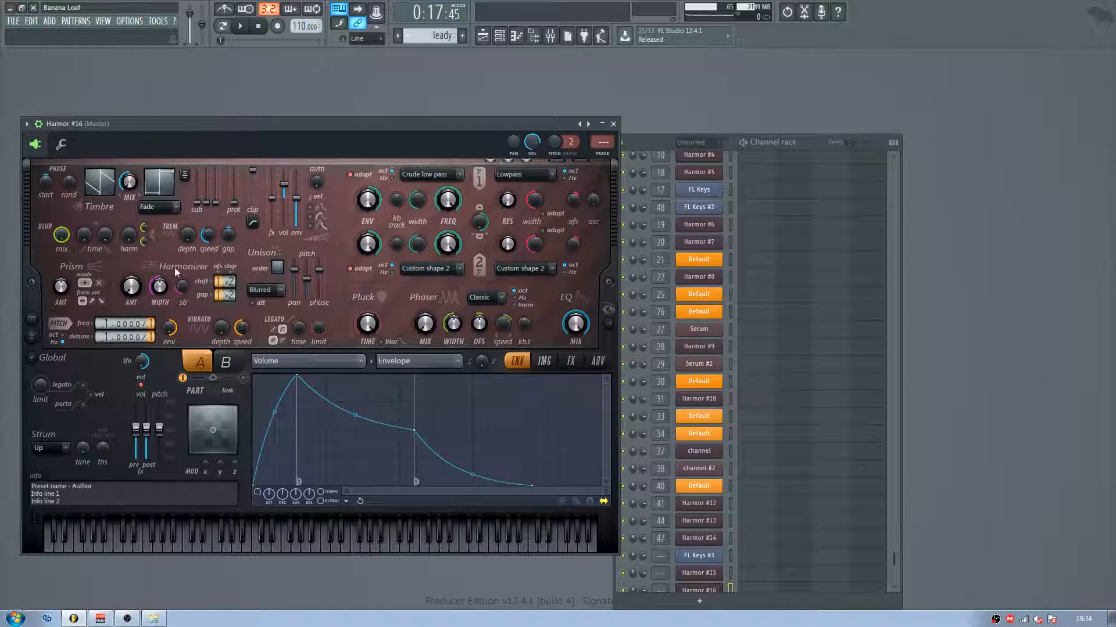
{"action": "left_click", "coordinate": [39, 124]}
Step: Raise the new Harmor's unison order, panning and pitch, then ease the pitch back slightly while auditioning the F4 note
{"action": "left_click_drag", "start_coordinate": [278, 241], "coordinate": [278, 226]}
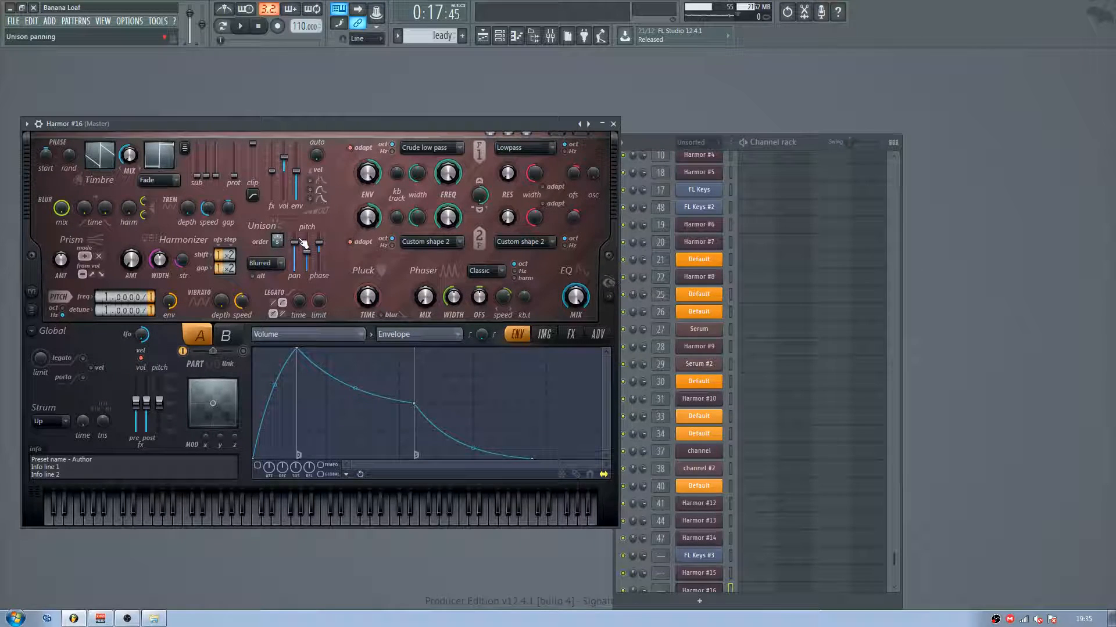
{"action": "left_click_drag", "start_coordinate": [311, 250], "coordinate": [311, 238]}
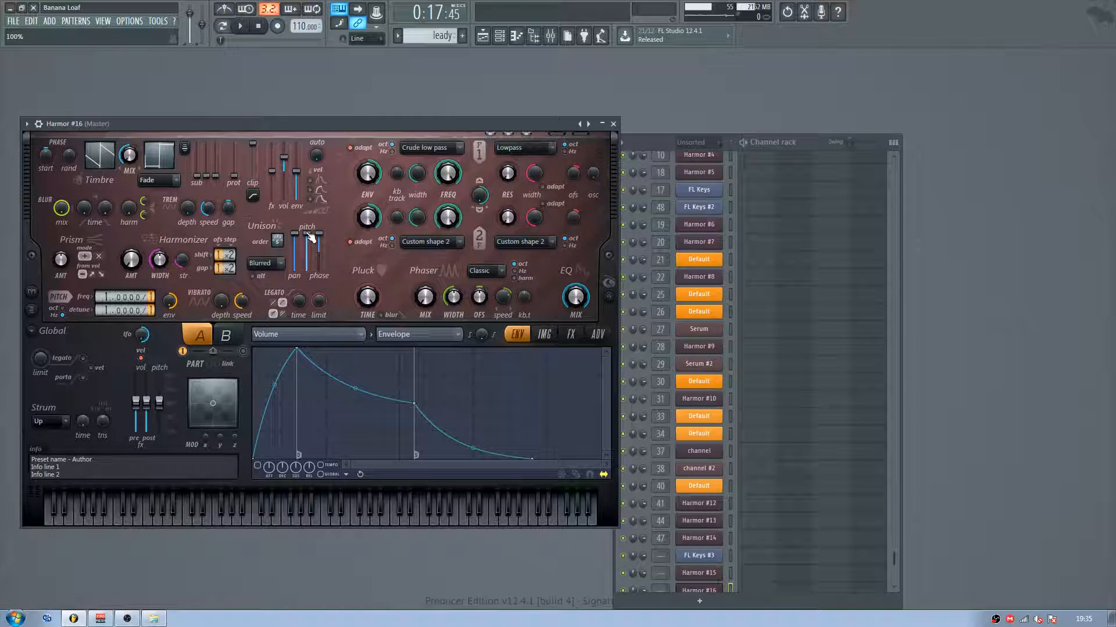
{"action": "key", "text": "v"}
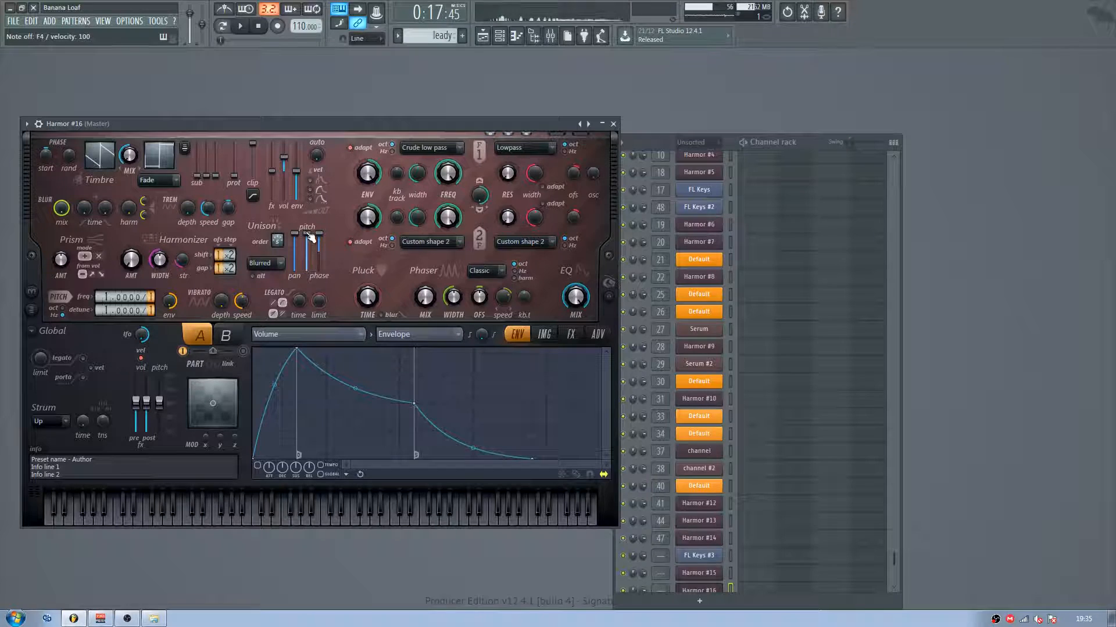
{"action": "left_click_drag", "start_coordinate": [308, 235], "coordinate": [308, 240]}
{"action": "key", "text": "v"}
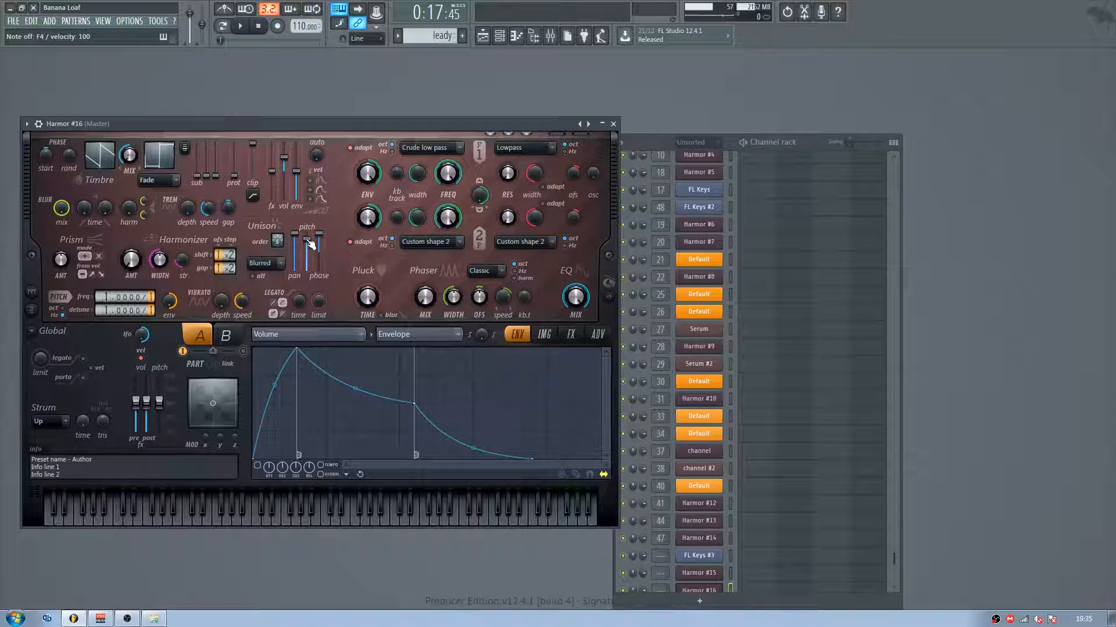
Step: Adjust Harmor's pluck time and audition the sound with a few notes
{"action": "mouse_move", "coordinate": [365, 295]}
{"action": "left_mouse_down"}
{"action": "mouse_move", "coordinate": [365, 273]}
{"action": "mouse_move", "coordinate": [365, 284]}
{"action": "left_mouse_up"}
{"action": "key", "text": "v"}
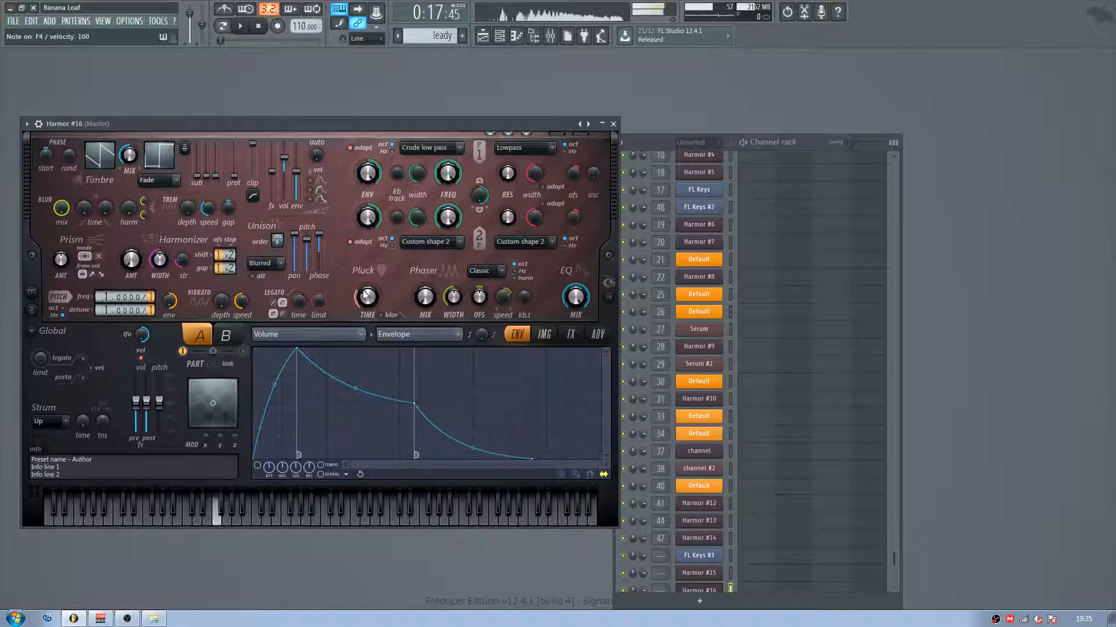
{"action": "key", "text": "b"}
{"action": "key", "text": "m"}
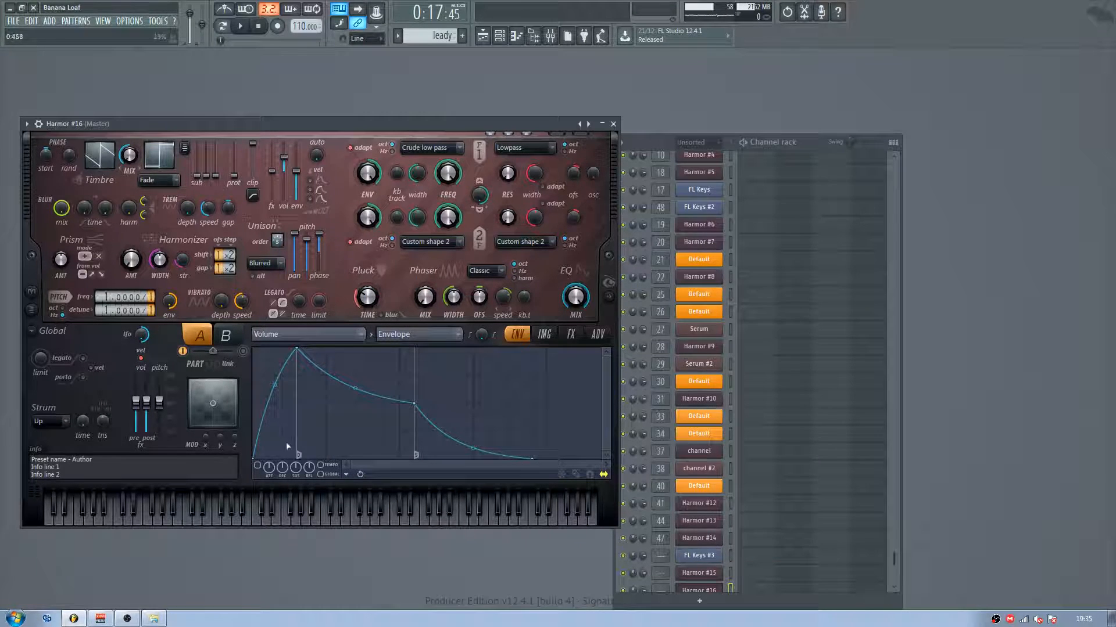
Step: Reduce the attack and release of Harmor's volume envelope, adjust its decay and sustain, and audition several notes
{"action": "left_click_drag", "start_coordinate": [270, 468], "coordinate": [271, 511]}
{"action": "left_click_drag", "start_coordinate": [309, 469], "coordinate": [309, 504]}
{"action": "mouse_move", "coordinate": [297, 469]}
{"action": "left_mouse_down"}
{"action": "mouse_move", "coordinate": [296, 501]}
{"action": "mouse_move", "coordinate": [296, 469]}
{"action": "left_mouse_up"}
{"action": "mouse_move", "coordinate": [285, 465]}
{"action": "left_mouse_down"}
{"action": "mouse_move", "coordinate": [285, 494]}
{"action": "mouse_move", "coordinate": [285, 465]}
{"action": "left_mouse_up"}
{"action": "key", "text": "v"}
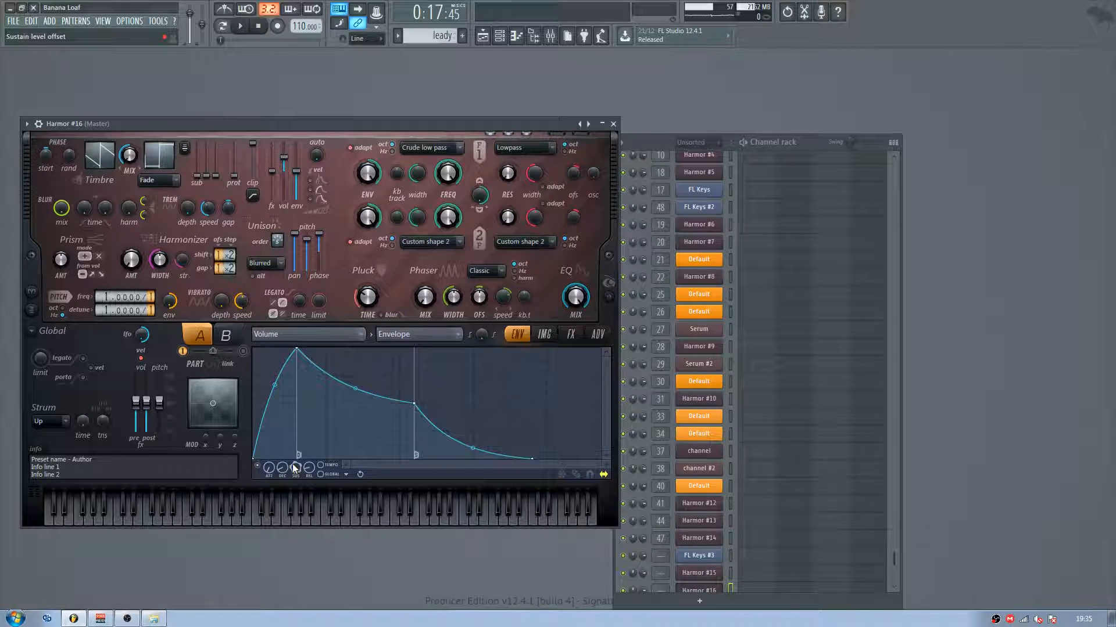
{"action": "key", "text": "z"}
{"action": "key", "text": "n"}
{"action": "key", "text": "z"}
{"action": "key", "text": "c"}
Step: Route the new Harmor to mixer track 49 and open the original Harmor channel used in Pattern 1
{"action": "key", "text": "F9"}
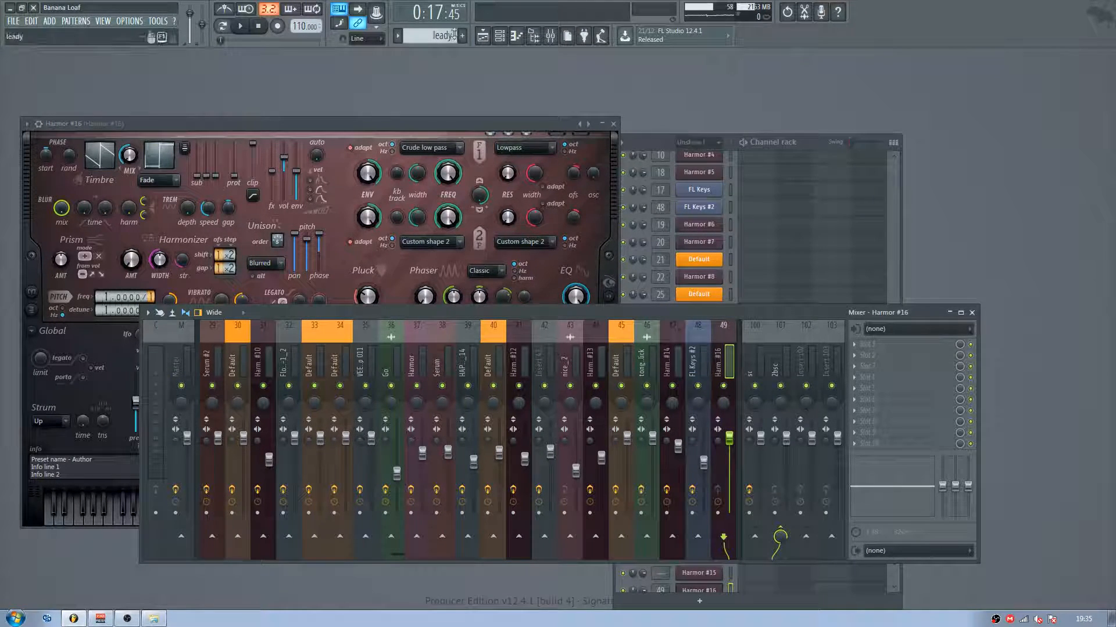
{"action": "left_click", "coordinate": [483, 38]}
{"action": "double_click", "coordinate": [285, 126]}
{"action": "key", "text": "Escape"}
{"action": "scroll", "coordinate": [730, 304], "scroll_direction": "up", "scroll_amount": 6}
{"action": "left_click", "coordinate": [699, 346]}
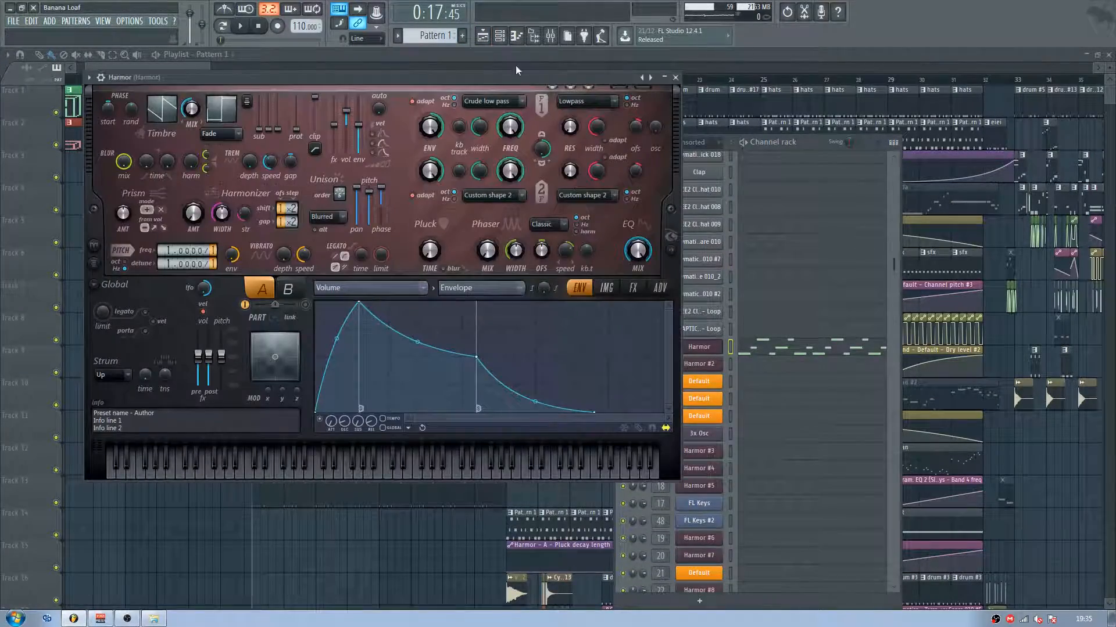
Step: Show the original Harmor's mixer track and bypass its Fruity parametric EQ 2 and Ambience effects
{"action": "left_click", "coordinate": [550, 36]}
{"action": "mouse_move", "coordinate": [369, 76]}
{"action": "left_mouse_down"}
{"action": "mouse_move", "coordinate": [386, 68]}
{"action": "mouse_move", "coordinate": [377, 64]}
{"action": "left_mouse_up"}
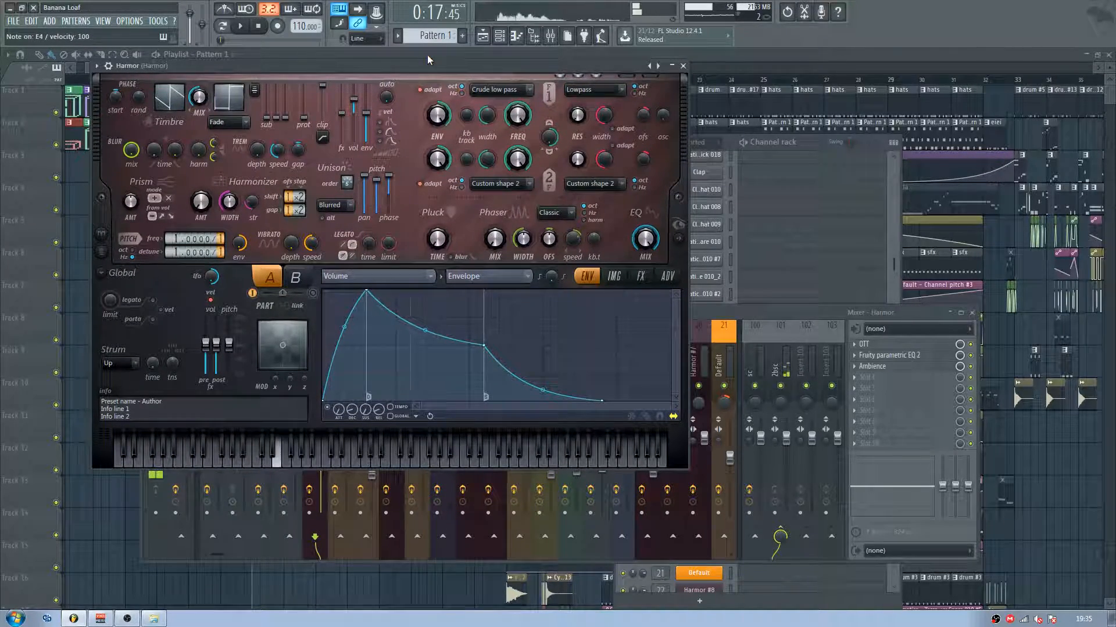
{"action": "left_click", "coordinate": [970, 355]}
{"action": "left_click", "coordinate": [970, 366]}
Step: Inspect the OTT compressor settings on the Harmor mixer track and close the plugin
{"action": "left_click", "coordinate": [911, 345]}
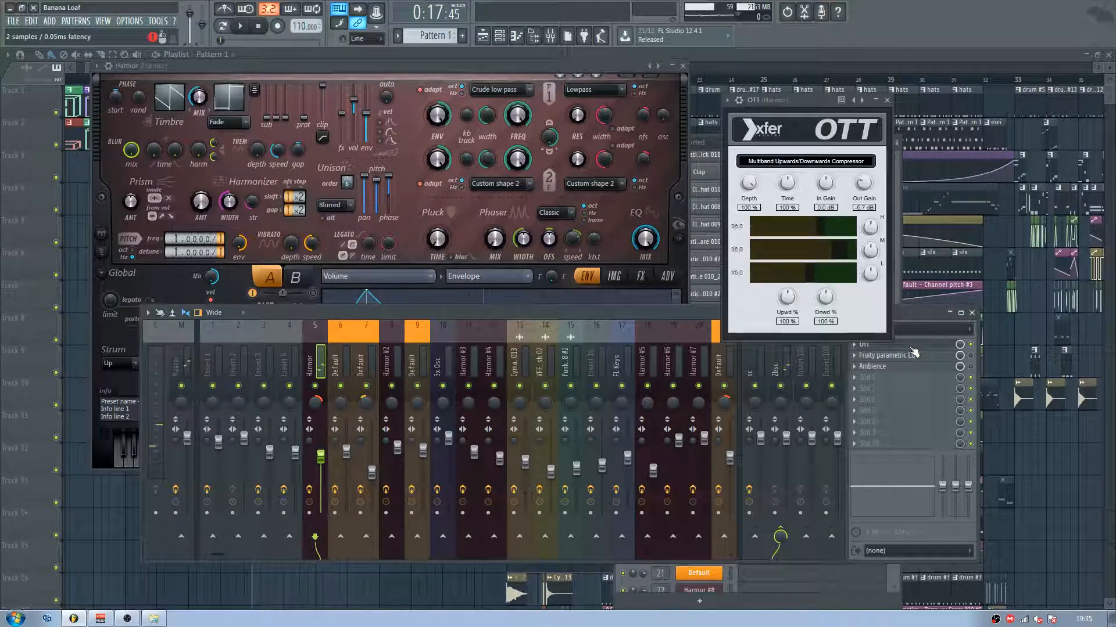
{"action": "left_click_drag", "start_coordinate": [786, 98], "coordinate": [827, 123]}
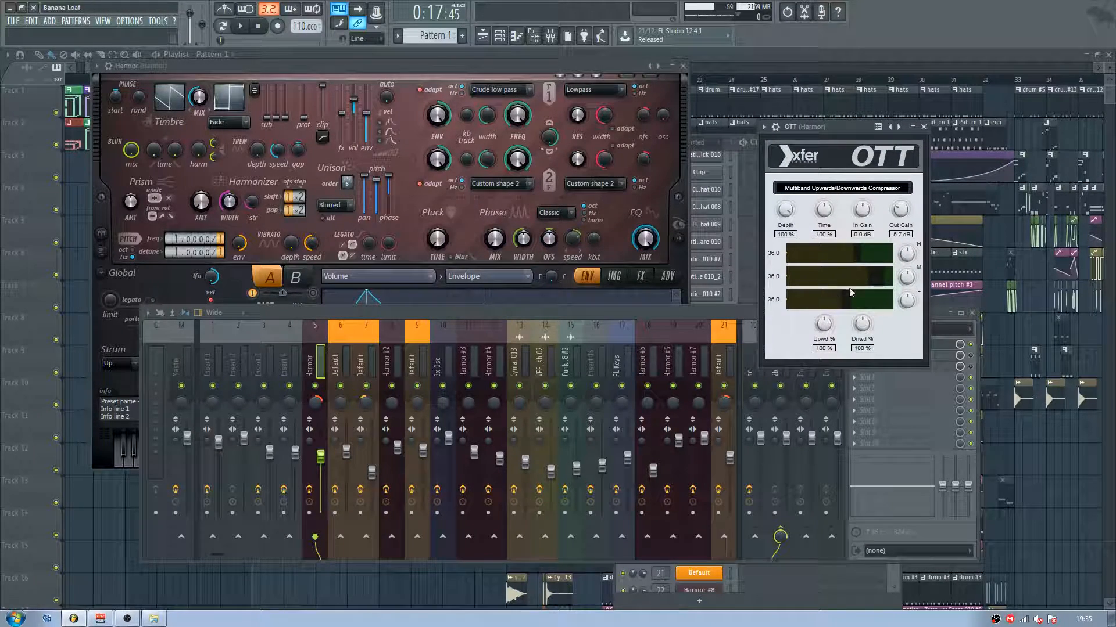
{"action": "left_click", "coordinate": [924, 128]}
Step: Examine the Fruity parametric EQ 2 curve on the Harmor track and compare the sound with the EQ on and off
{"action": "left_click", "coordinate": [889, 355]}
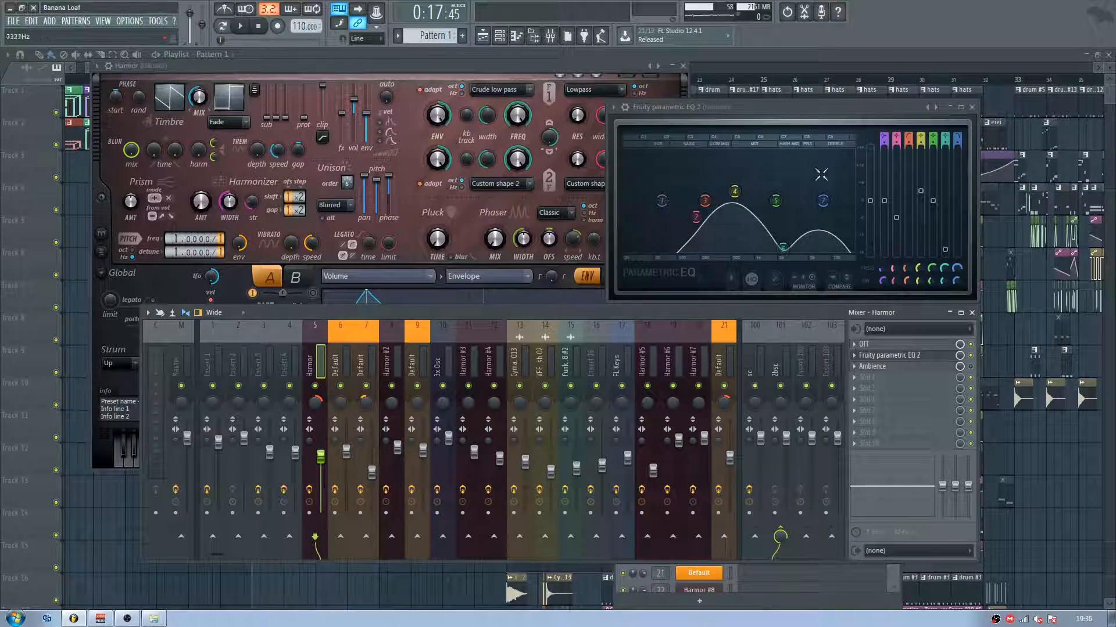
{"action": "left_click_drag", "start_coordinate": [751, 107], "coordinate": [788, 93]}
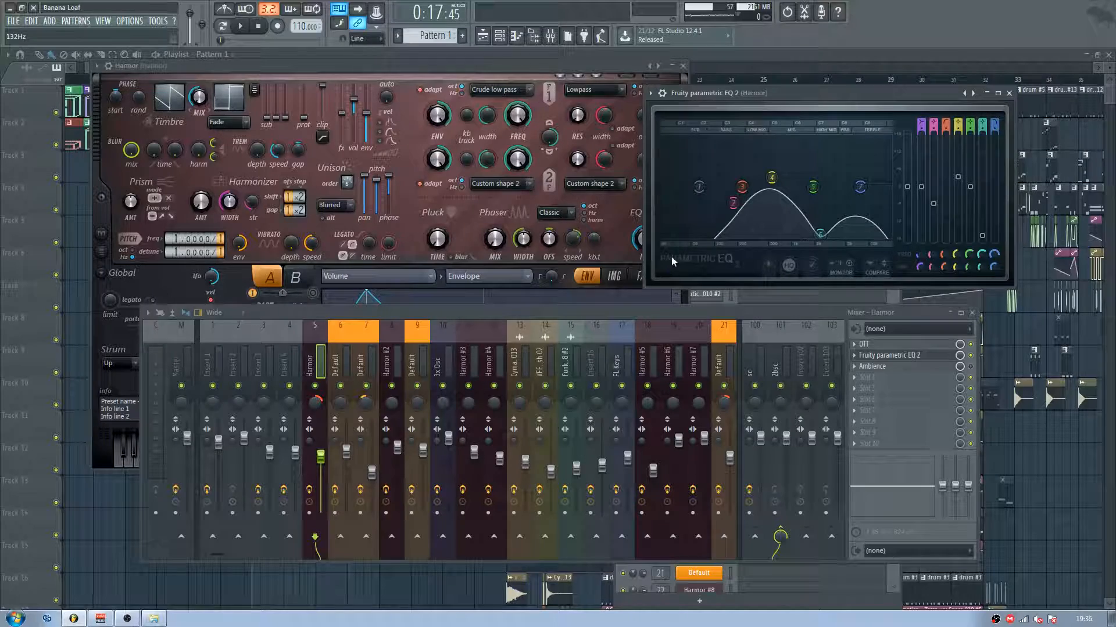
{"action": "key", "text": "space"}
{"action": "left_click", "coordinate": [970, 355]}
{"action": "left_click", "coordinate": [970, 355]}
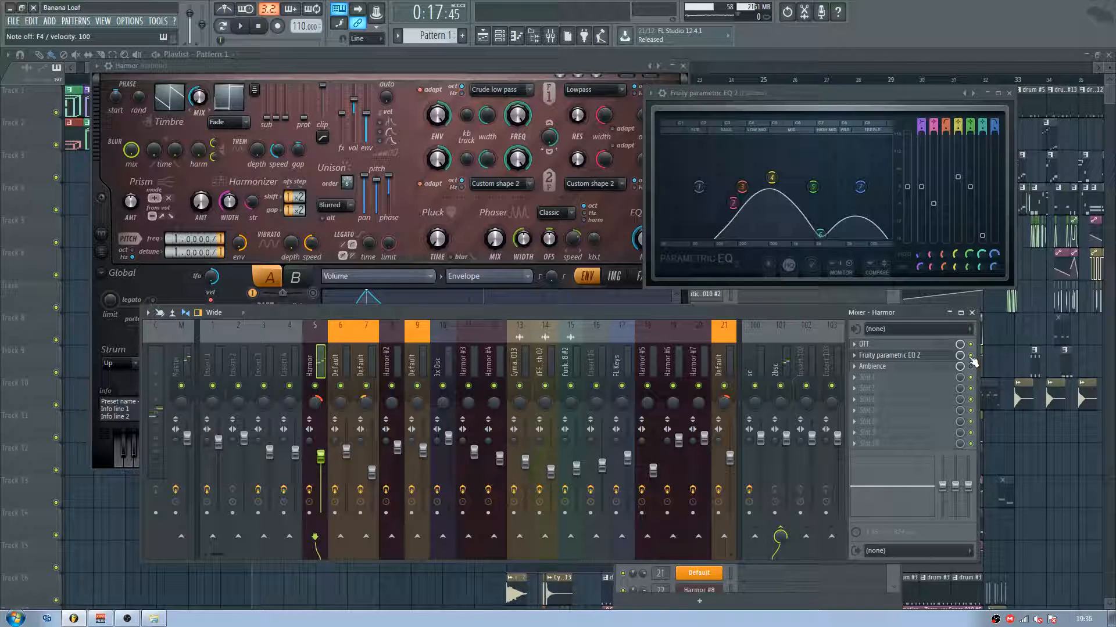
Step: Open the Ambience reverb on the Harmor mixer track, play a test note through it, and close the plugin and mixer windows
{"action": "left_click", "coordinate": [941, 367]}
{"action": "key", "text": "m"}
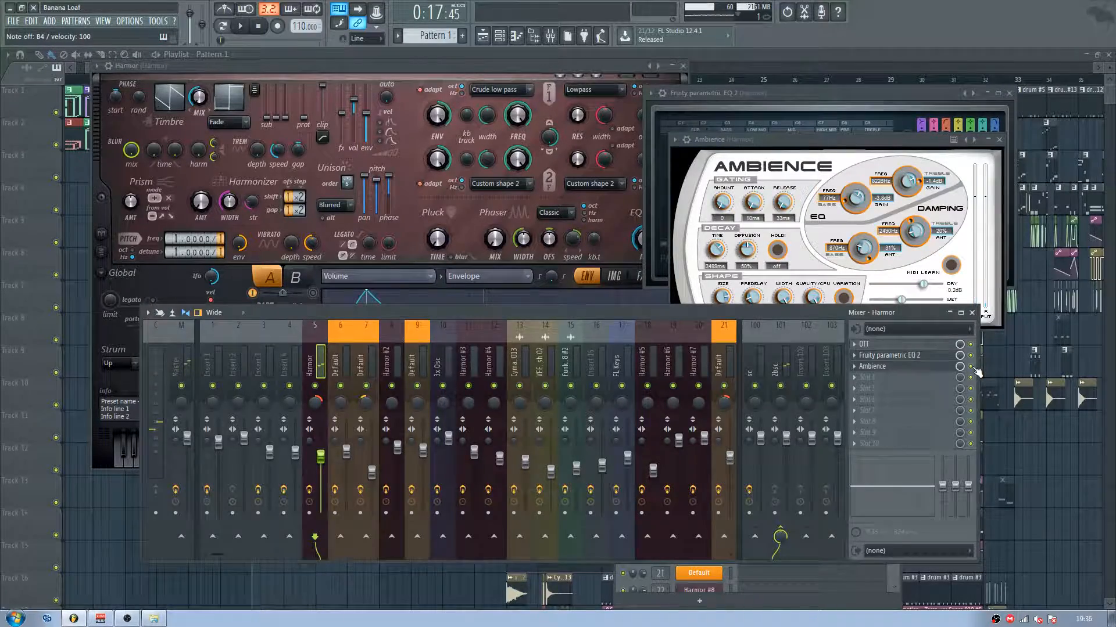
{"action": "key", "text": "Escape"}
{"action": "key", "text": "Escape"}
{"action": "key", "text": "Escape"}
{"action": "key", "text": "Escape"}
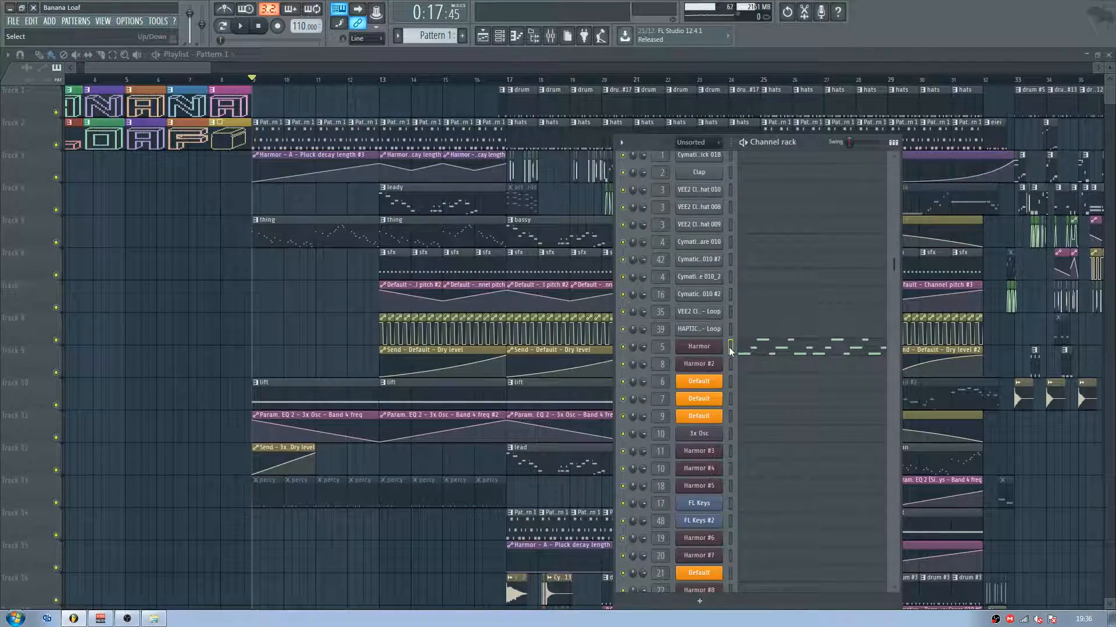
Step: Raise the pluck decay time of the original Harmor channel while playing test notes, and close the plugin to show the playlist's pluck automation
{"action": "left_click", "coordinate": [701, 346]}
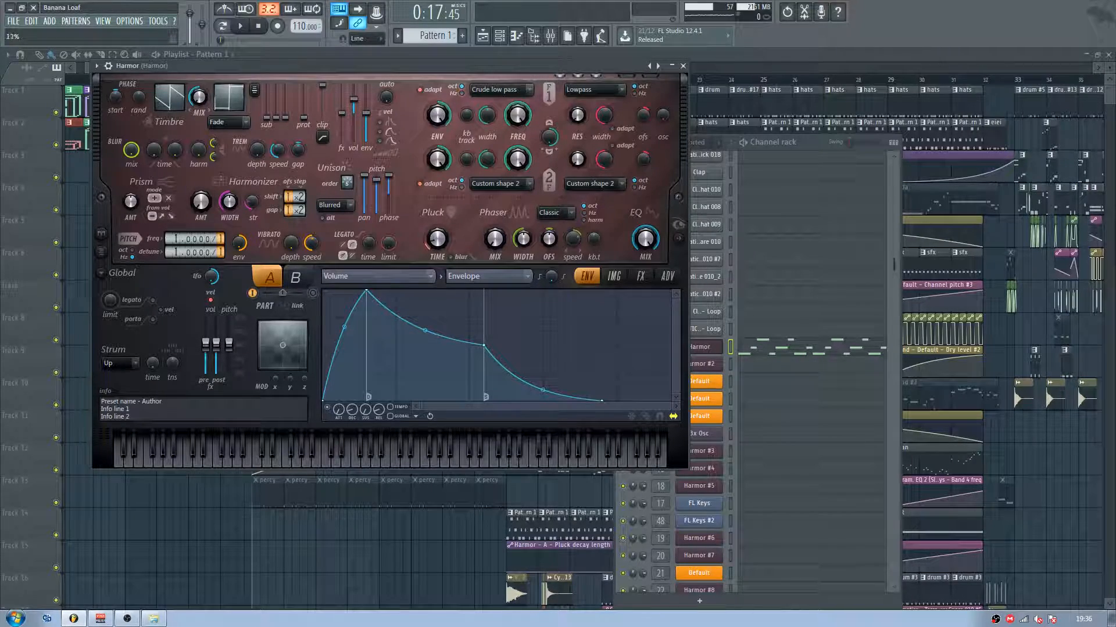
{"action": "key", "text": "m"}
{"action": "key", "text": "v"}
{"action": "left_click_drag", "start_coordinate": [438, 239], "coordinate": [438, 216]}
{"action": "key", "text": "v"}
{"action": "left_click", "coordinate": [683, 66]}
{"action": "left_click_drag", "start_coordinate": [192, 66], "coordinate": [200, 66]}
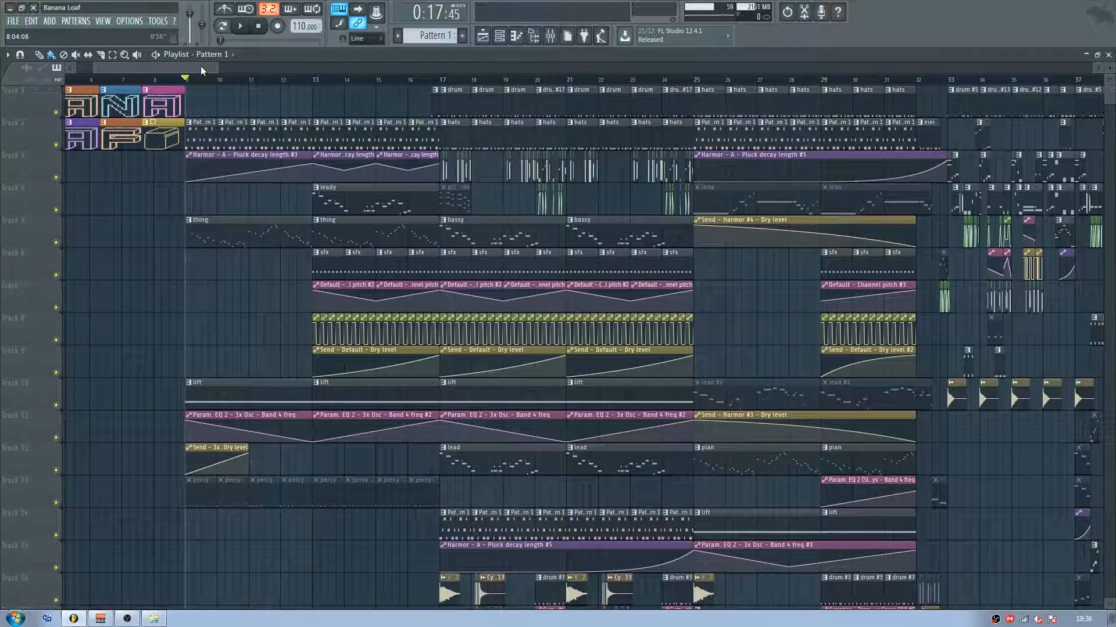
Step: Hide the playlist and display the Pluck shape envelope of Harmor #16, moving its window clear of the channel rack
{"action": "key", "text": "F5"}
{"action": "left_click", "coordinate": [484, 122]}
{"action": "left_click_drag", "start_coordinate": [484, 121], "coordinate": [512, 101]}
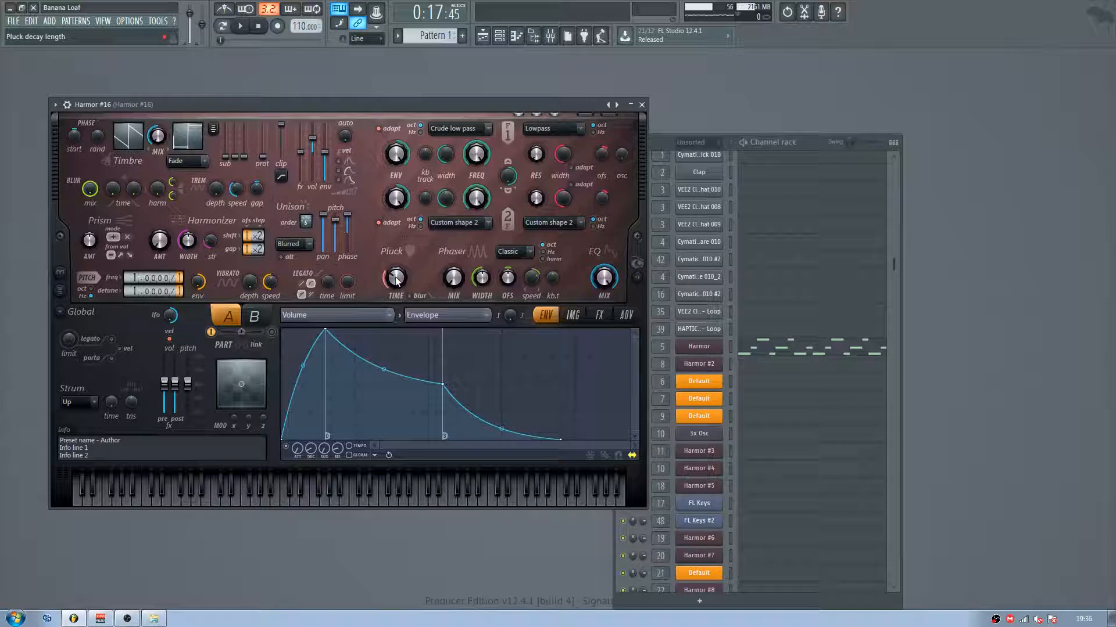
{"action": "left_click", "coordinate": [347, 317]}
{"action": "left_click", "coordinate": [493, 393]}
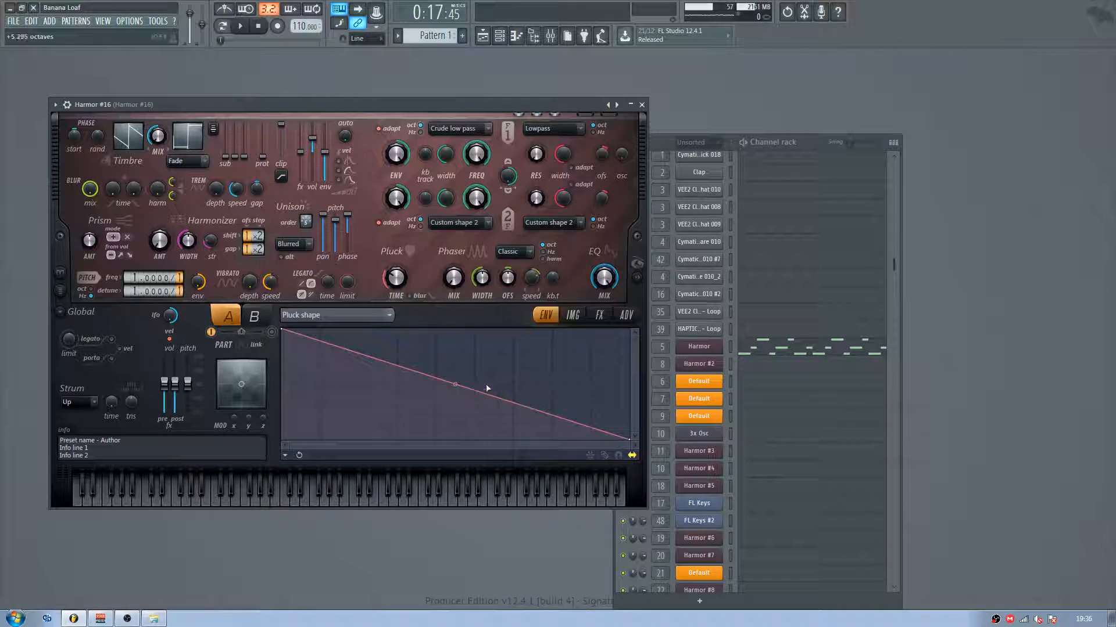
{"action": "left_click_drag", "start_coordinate": [323, 105], "coordinate": [298, 79]}
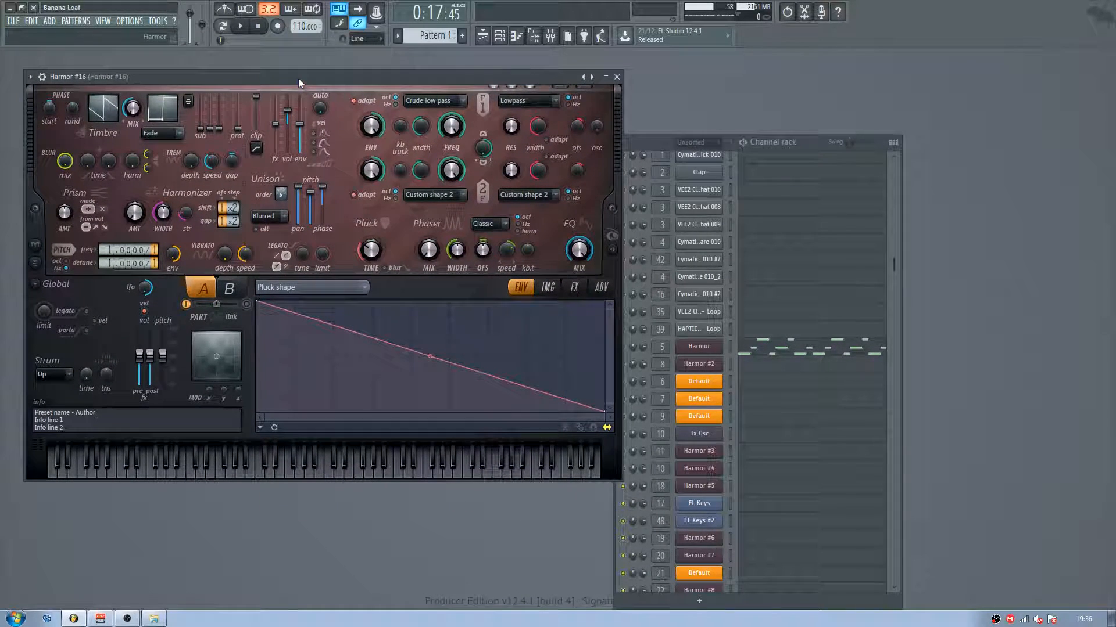